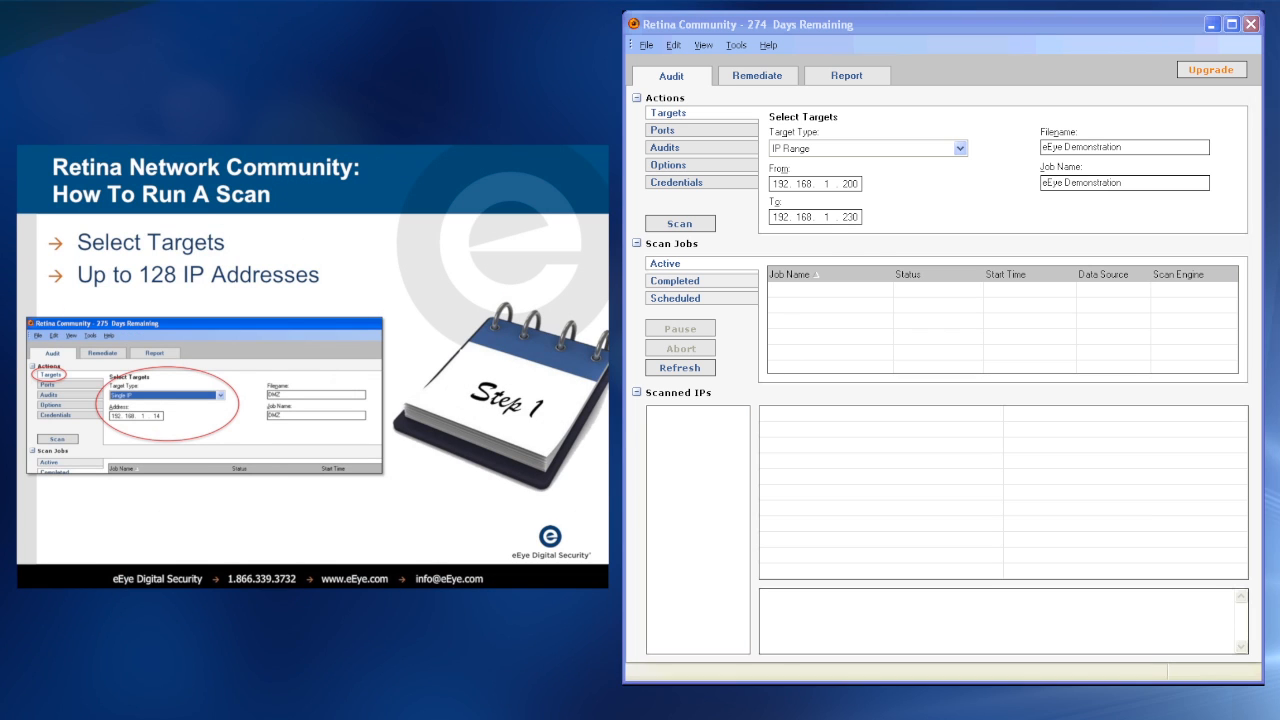
- Keep IP Range 192.168.1.200–230 as the target, confirming filename and job name eEye Demonstration
left_click(960, 148)
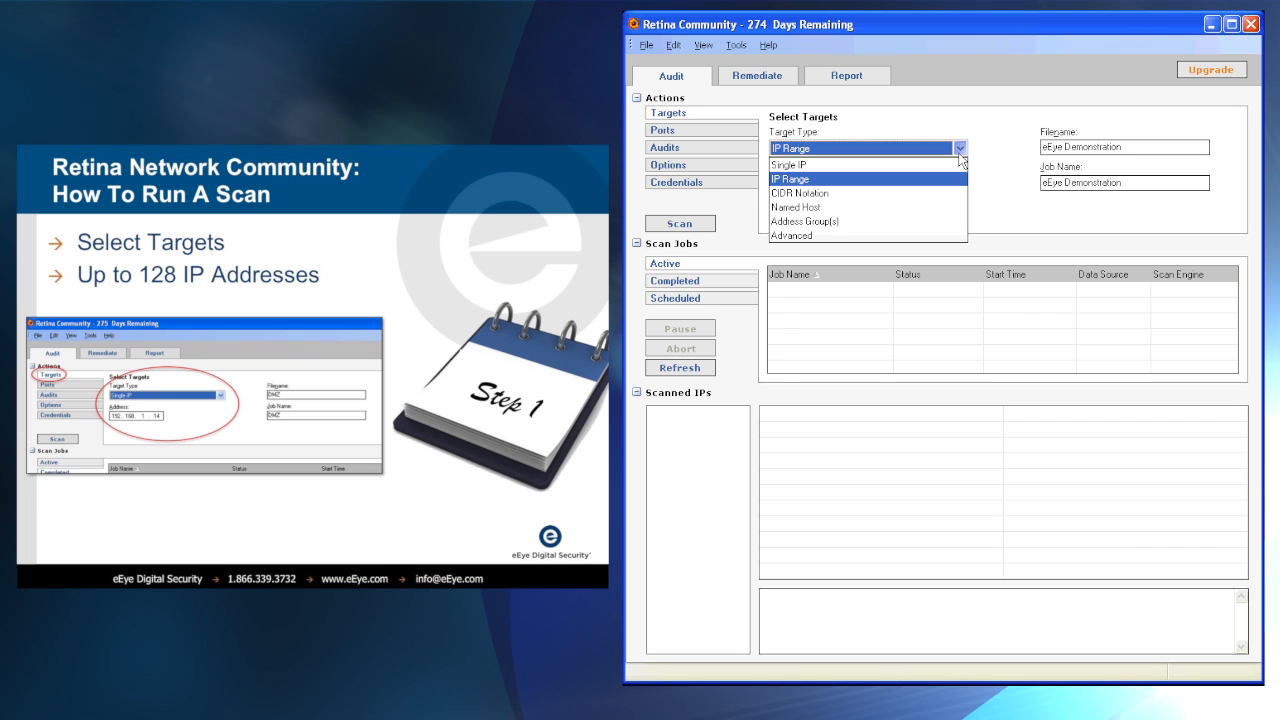
left_click(962, 158)
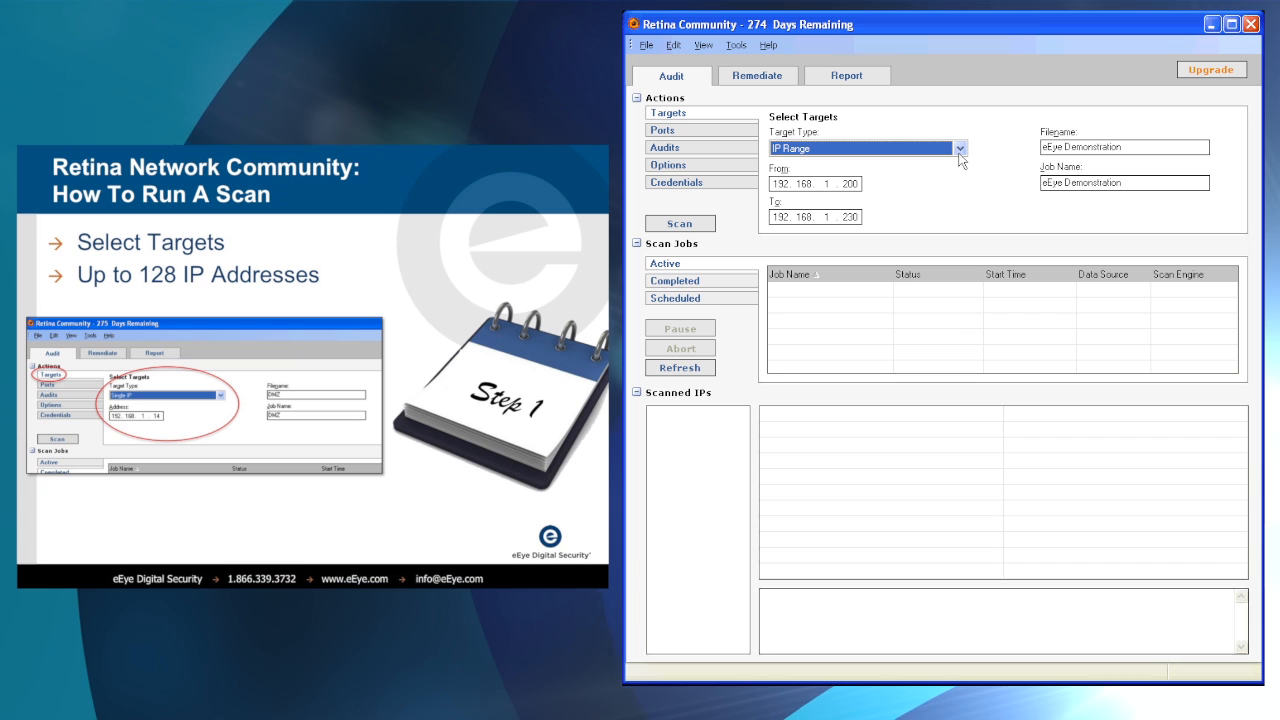
left_click(850, 184)
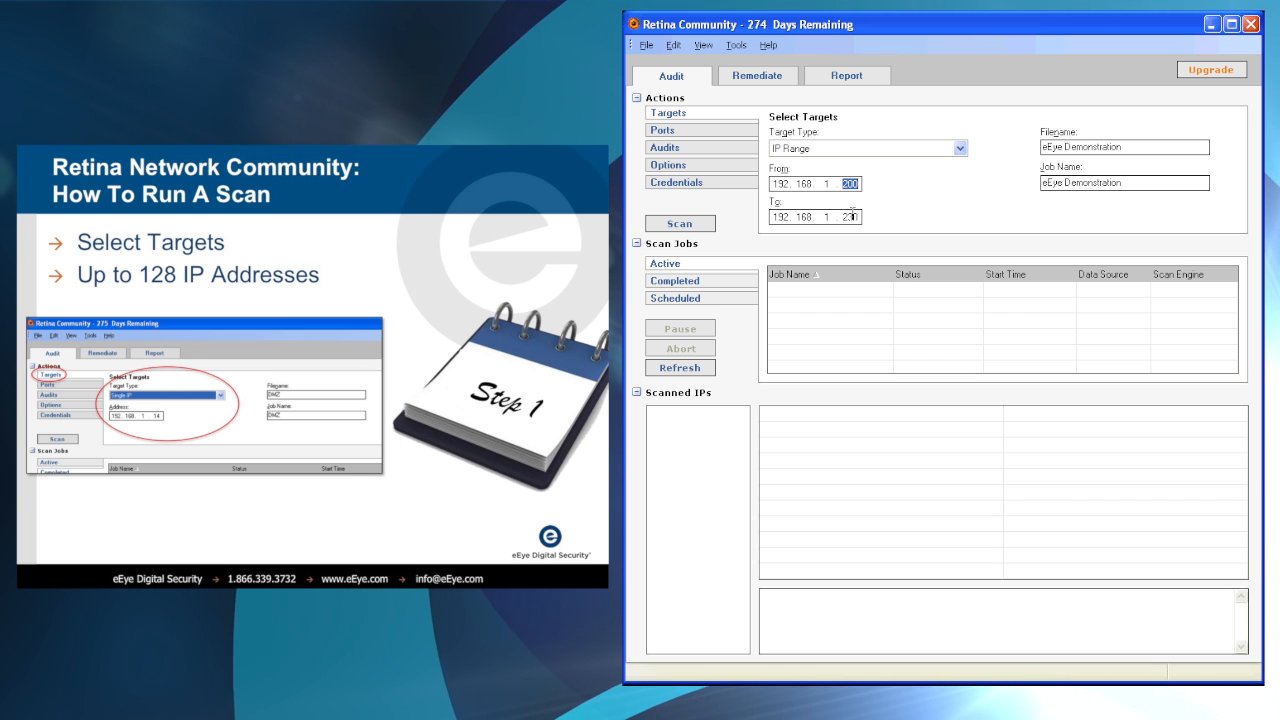
left_click(852, 216)
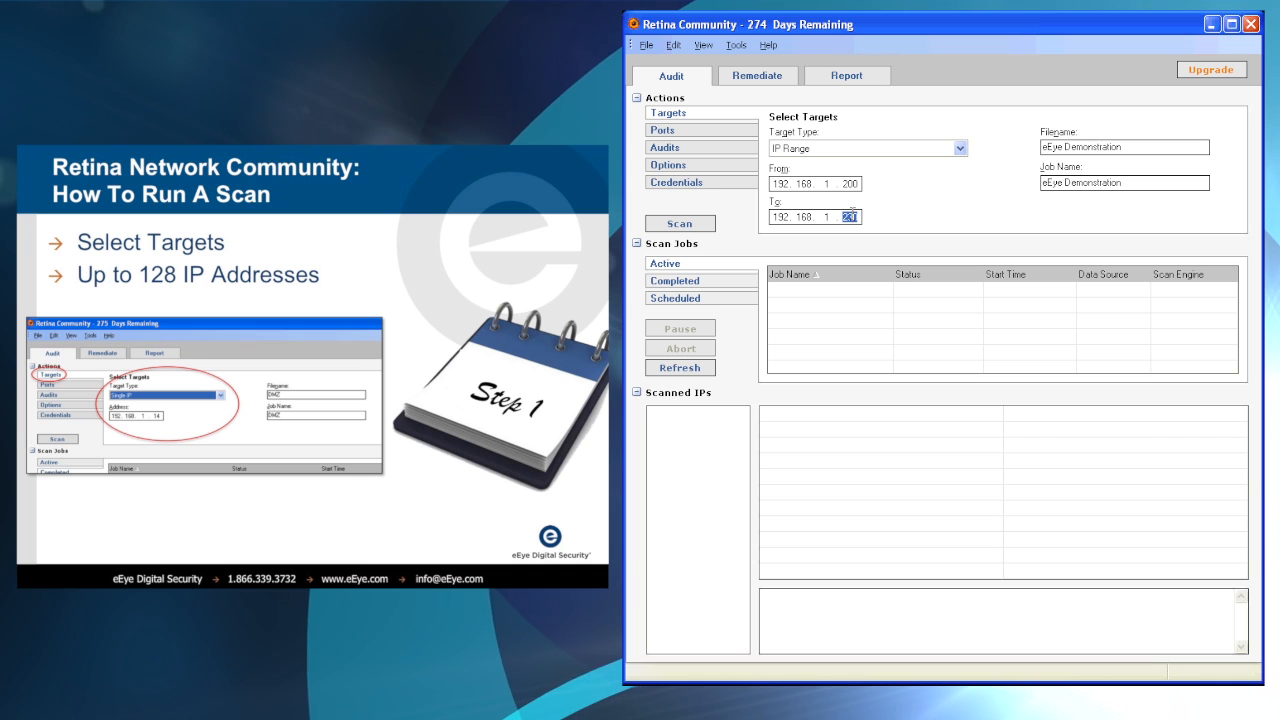
left_click(1128, 146)
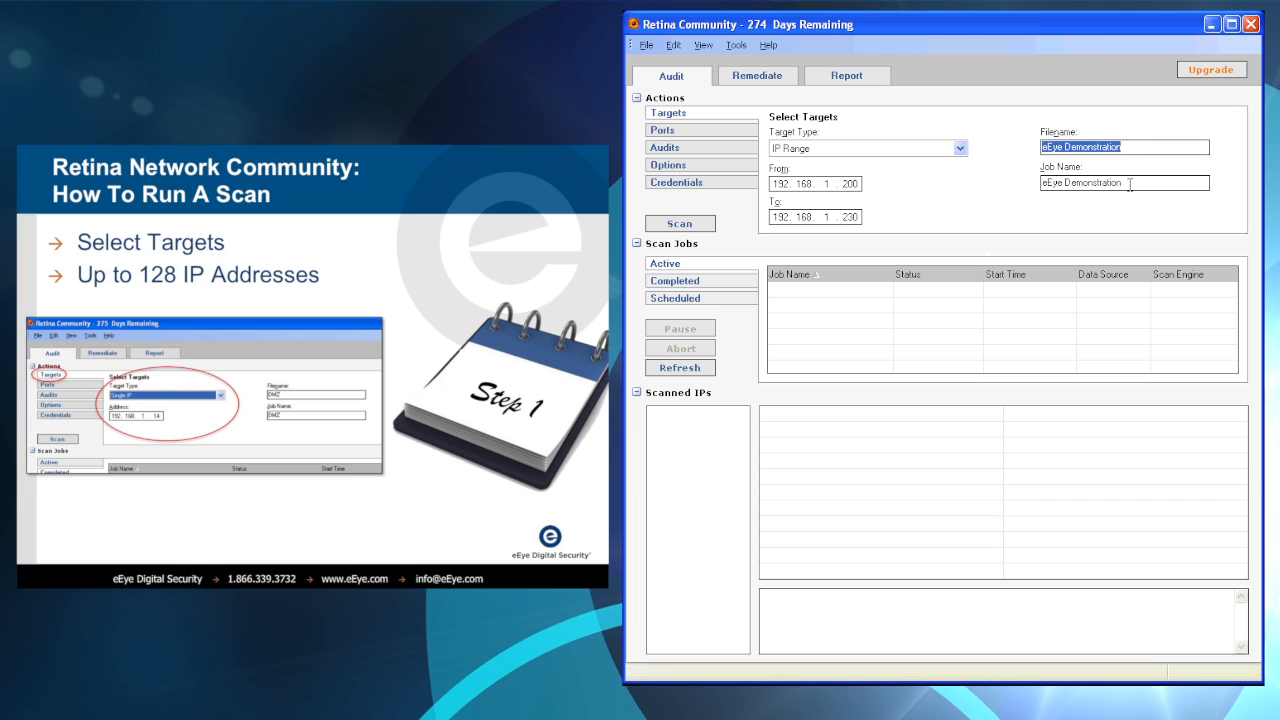
left_click(1130, 183)
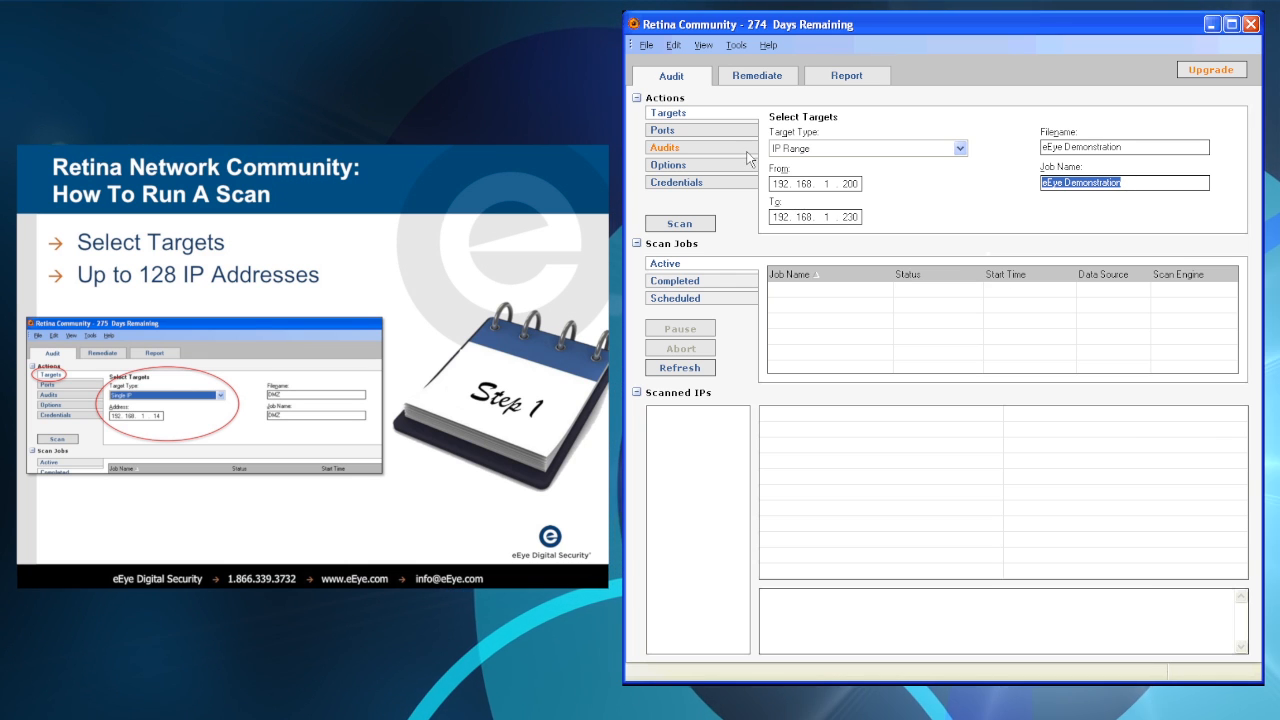
left_click(663, 130)
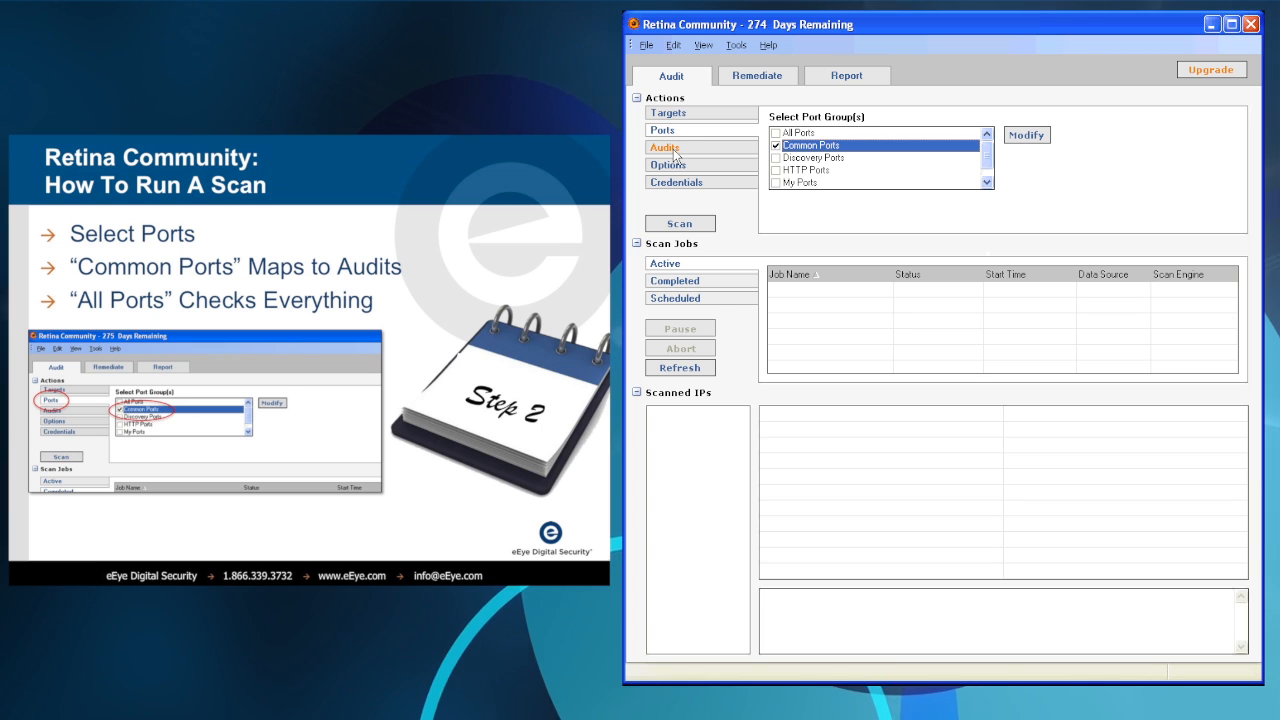
- Review the audit group (All Audits) and default scan options after Common Ports
left_click(675, 150)
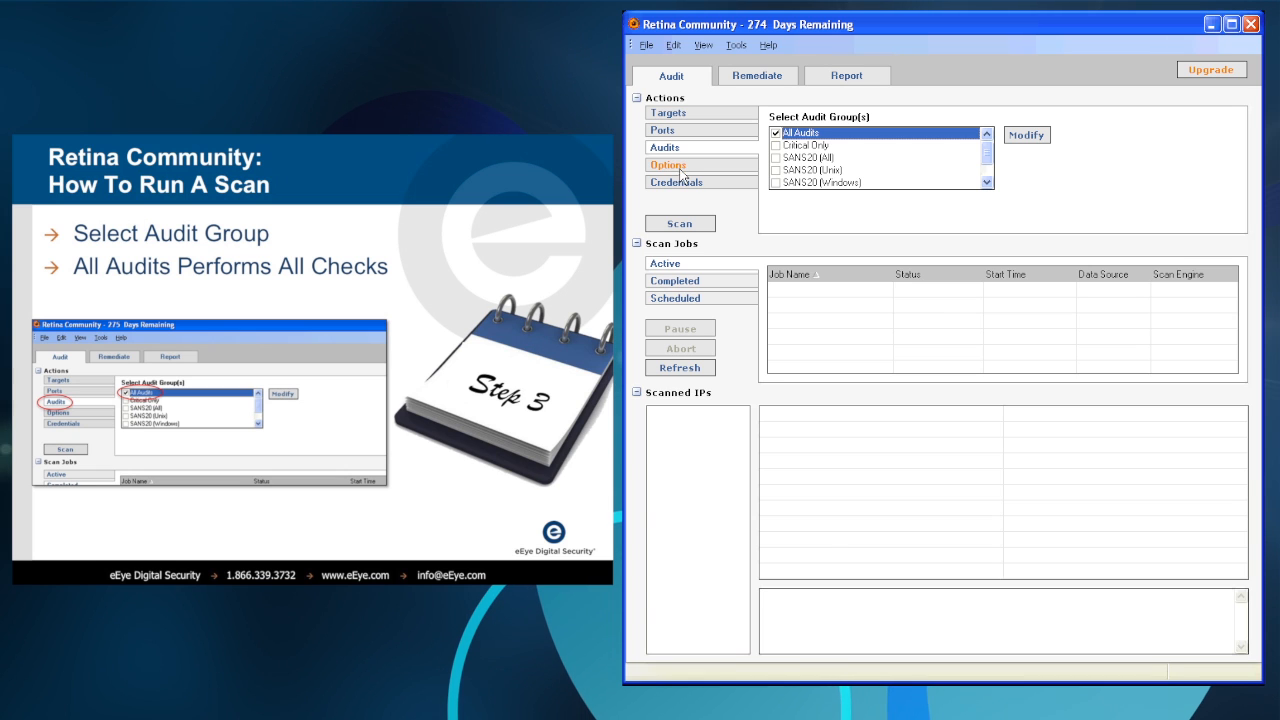
left_click(668, 165)
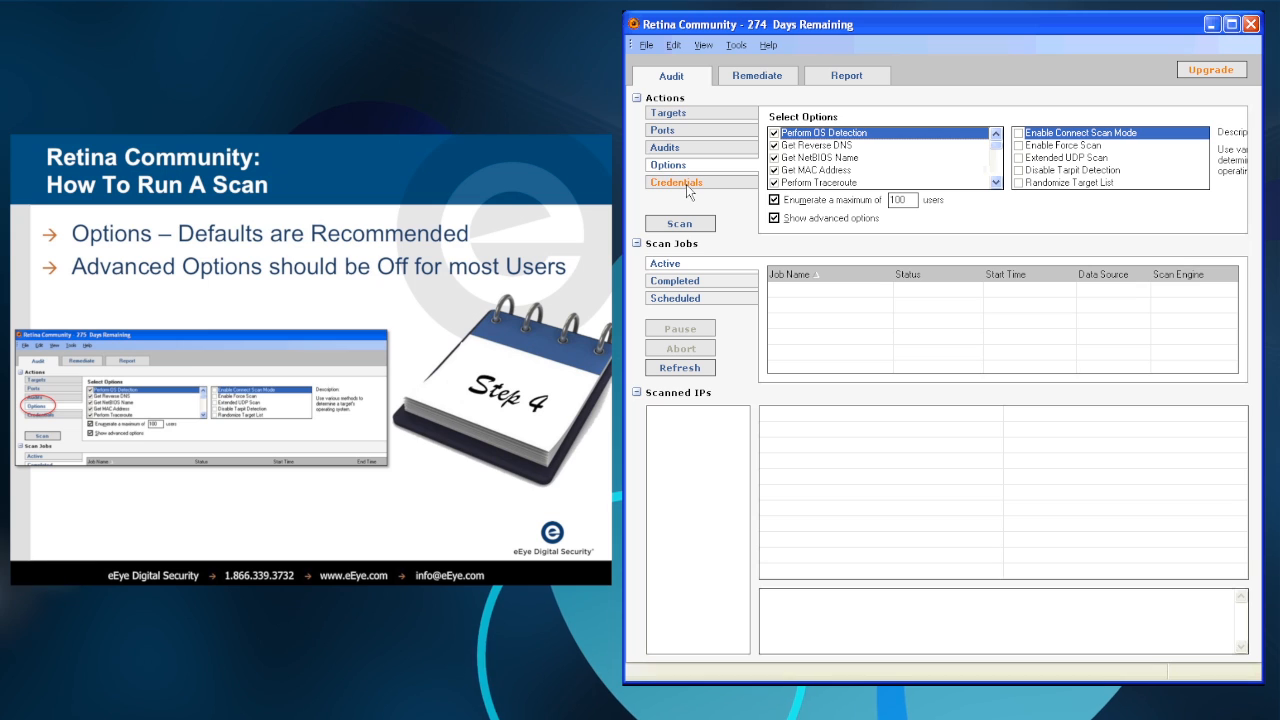
- Show the scan credentials, leaving the credential type on Null Session
left_click(685, 185)
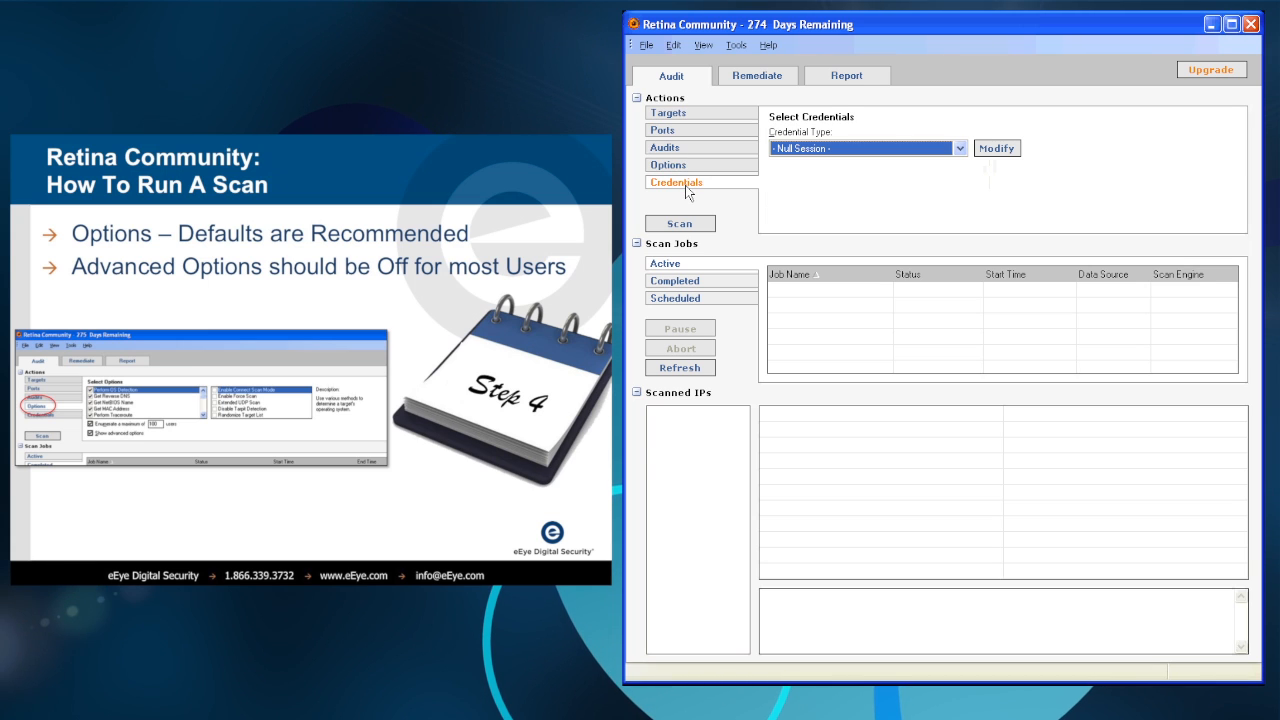